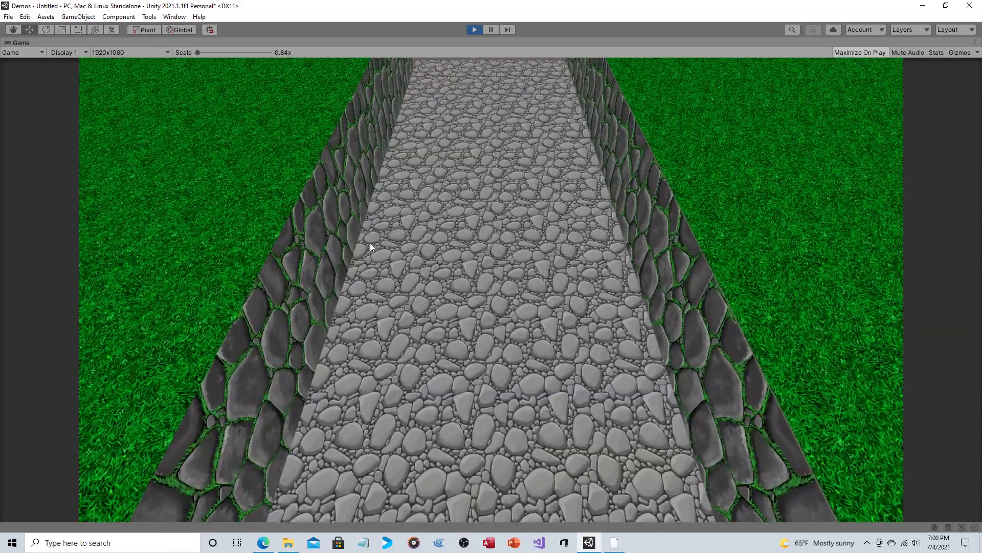
Stop play mode and orbit the Scene view until the trench path runs vertically.
left_click(475, 29)
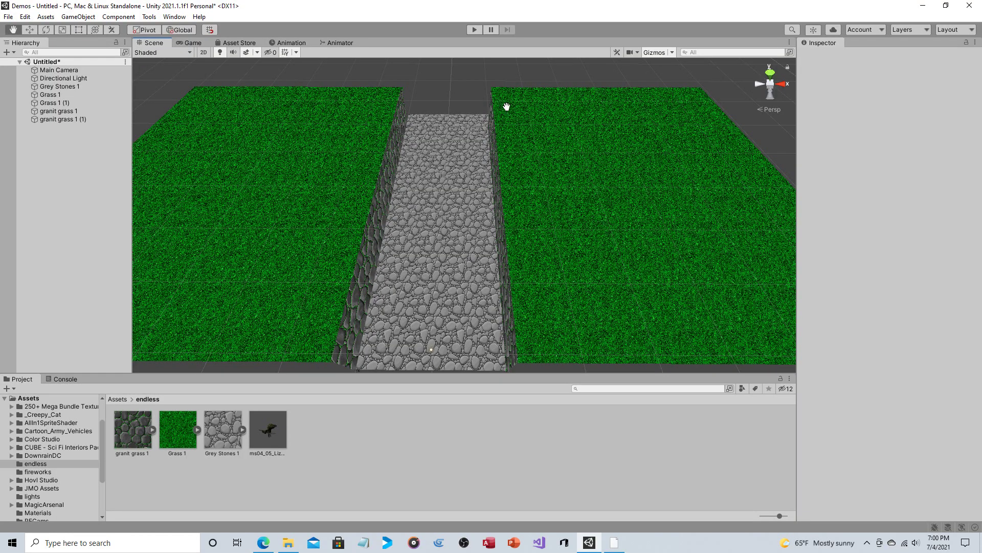
left_click_drag(505, 103, 566, 155, "alt")
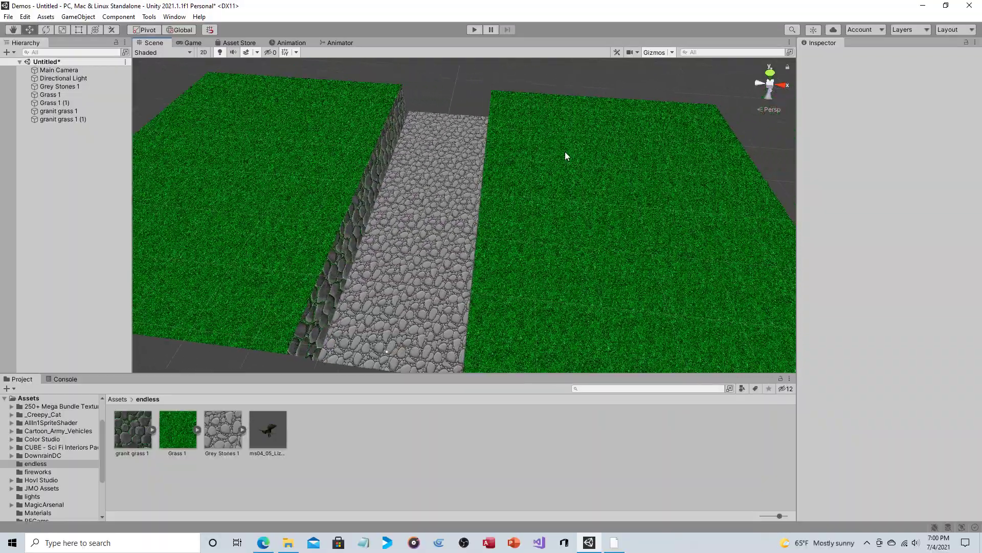
left_click_drag(485, 191, 511, 175, "alt")
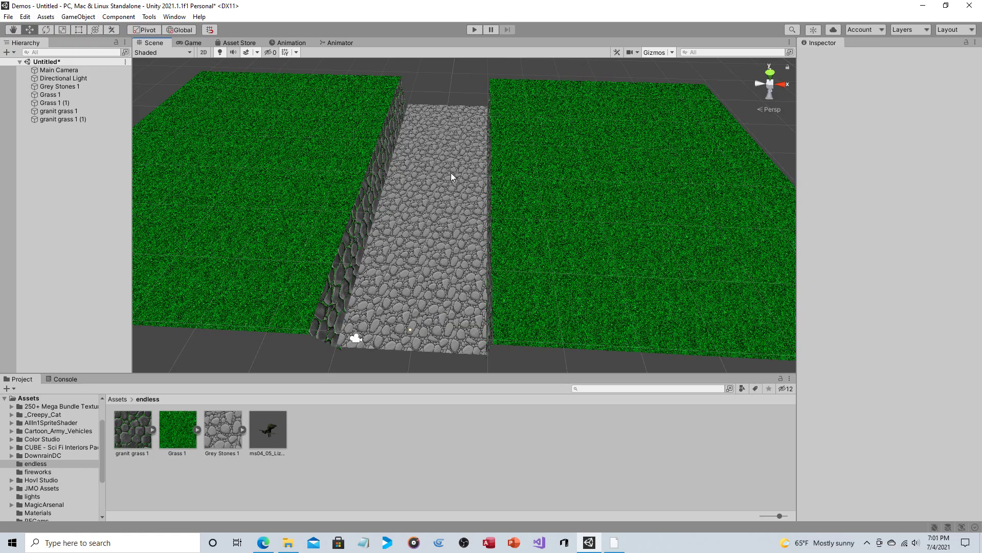
scroll(487, 121, "down", 3)
left_click_drag(528, 123, 548, 134, "alt")
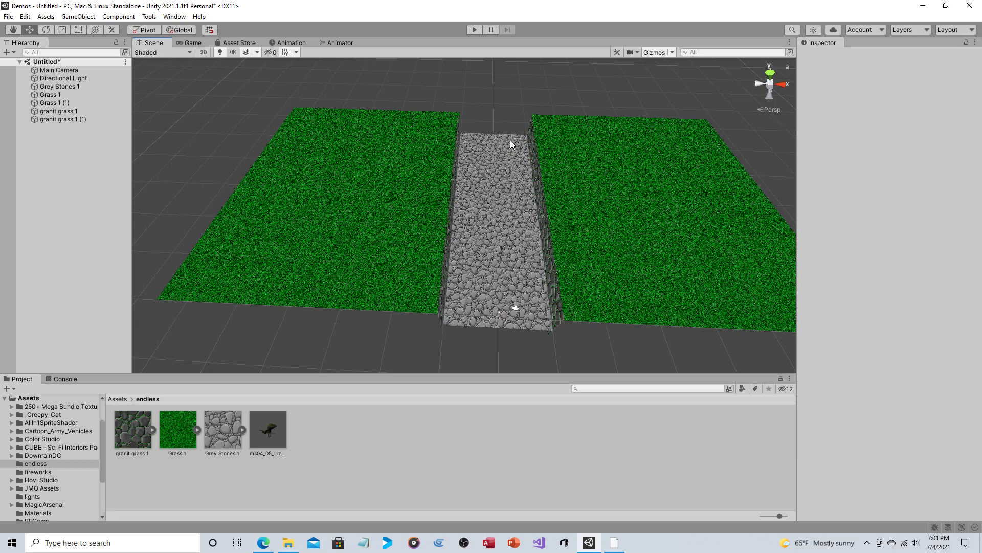
left_click_drag(526, 96, 510, 95, "alt")
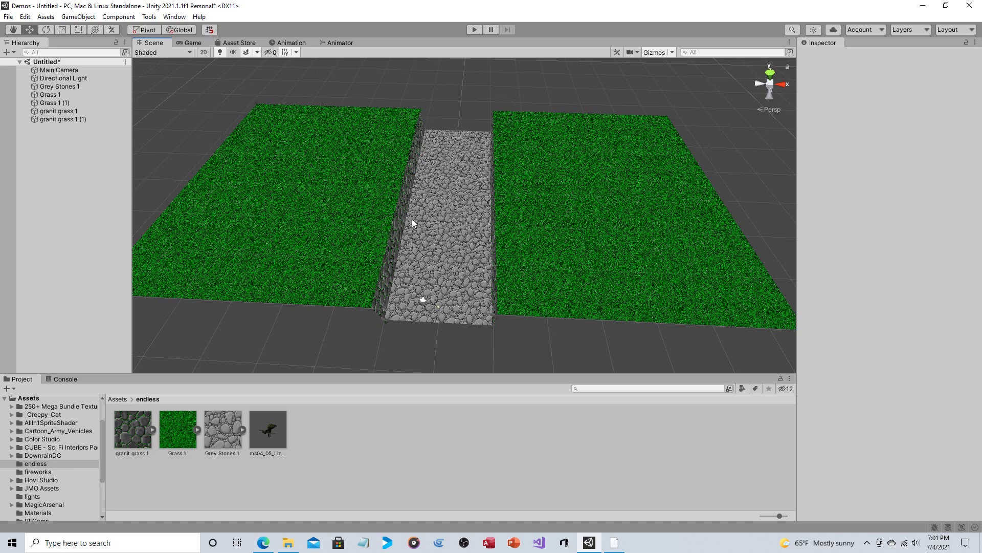
Show the Grey Stones 1 texture's import settings after briefly checking granit grass 1.
left_click(222, 428)
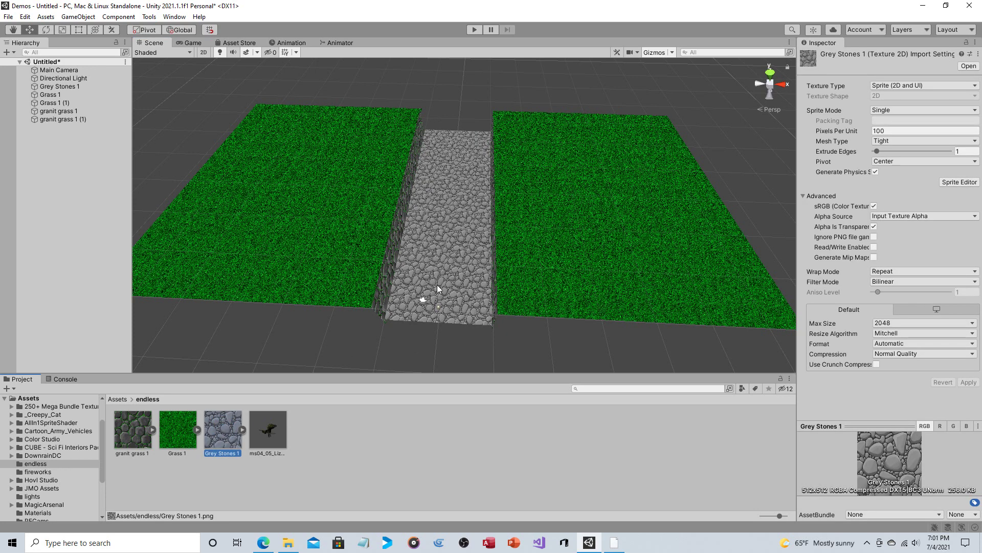
left_click_drag(139, 422, 390, 270)
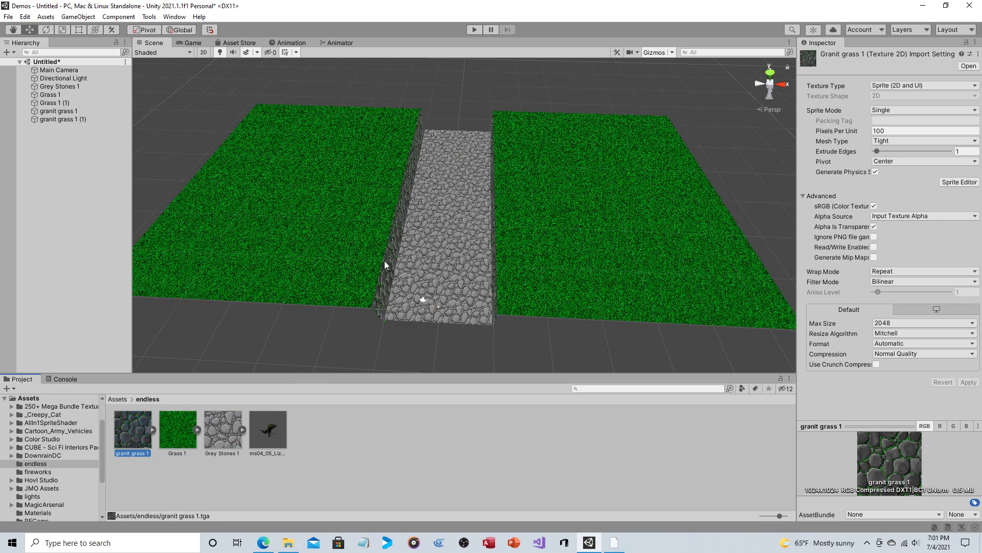
left_click_drag(175, 434, 305, 197)
left_click(225, 430)
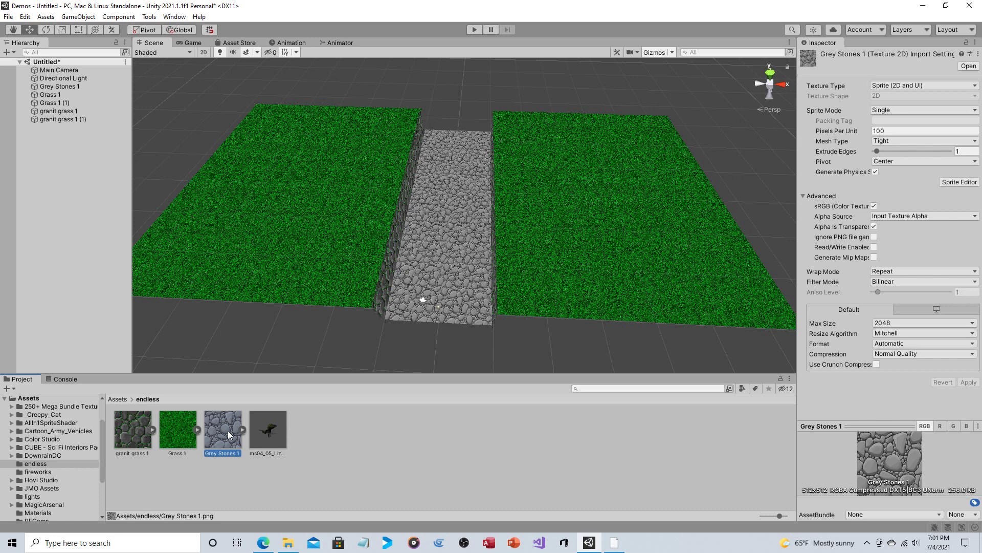
Keep Grey Stones 1 as Texture Type Sprite (2D and UI) with Wrap Mode Repeat.
left_click(878, 86)
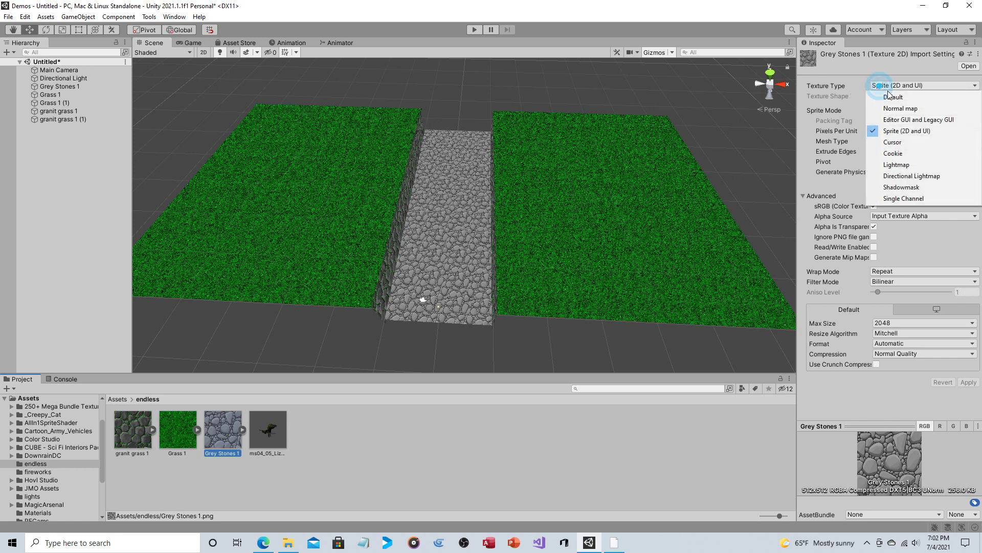
left_click(891, 132)
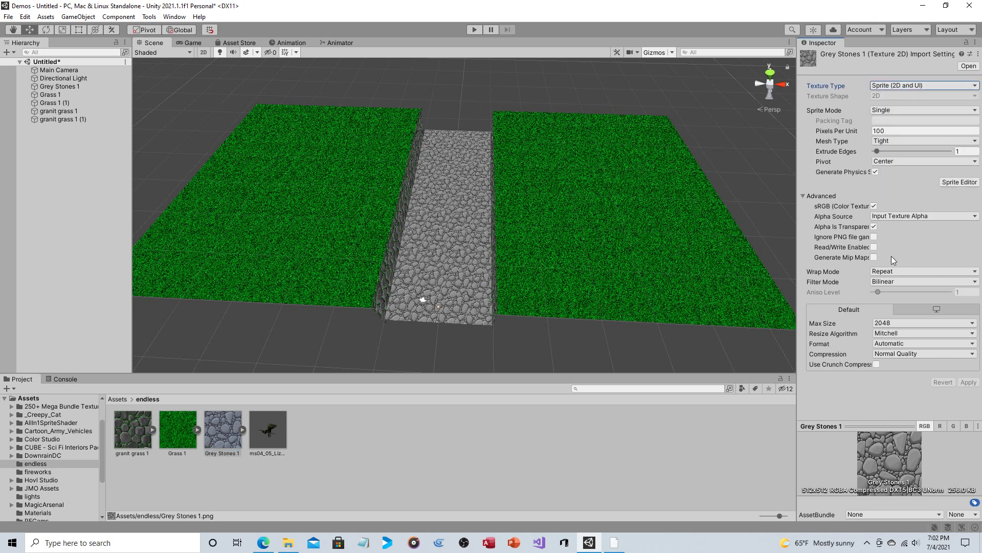
left_click(896, 272)
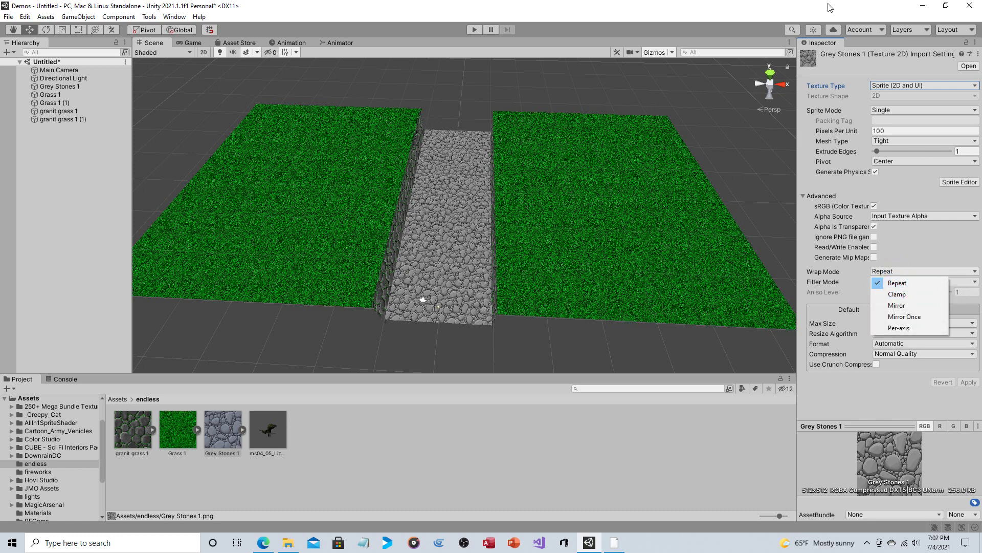
left_click(536, 105)
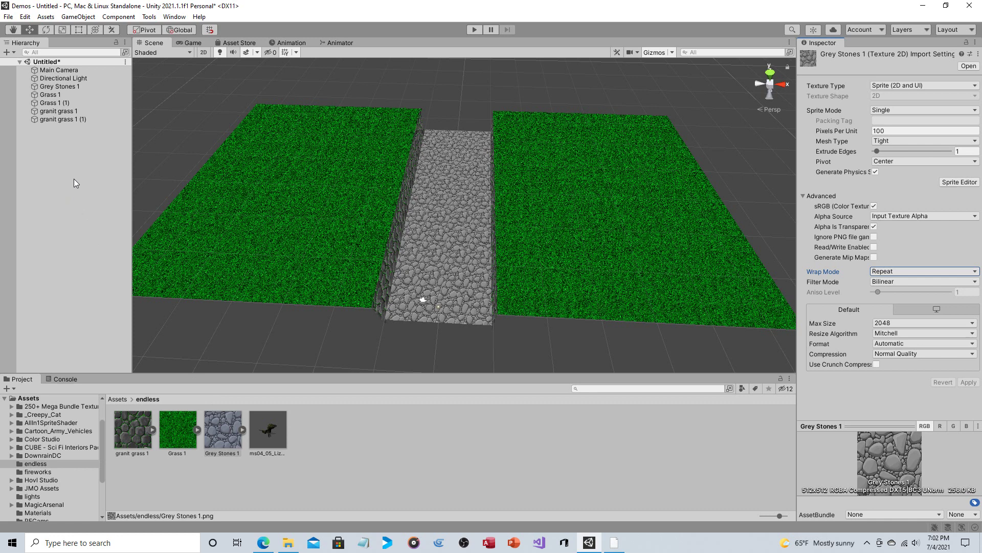
Select Grey Stones 1 and confirm its sprite is drawn Tiled at width 20, height 56.
left_click(65, 87)
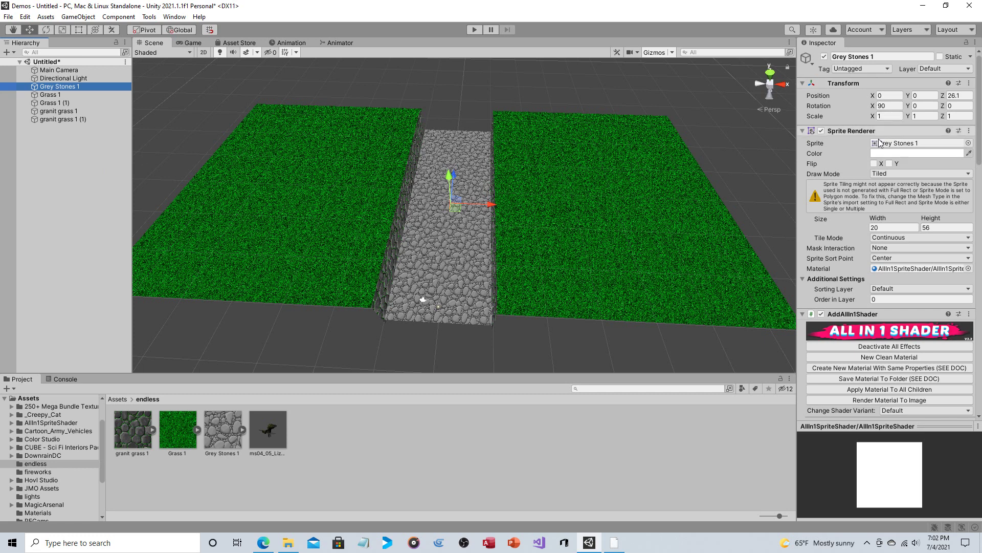
left_click(883, 174)
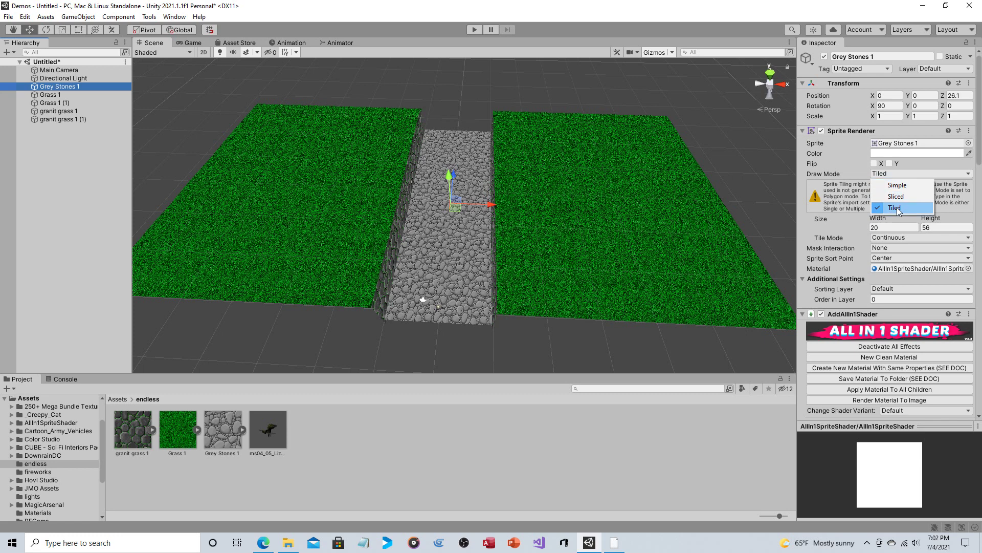
left_click(897, 208)
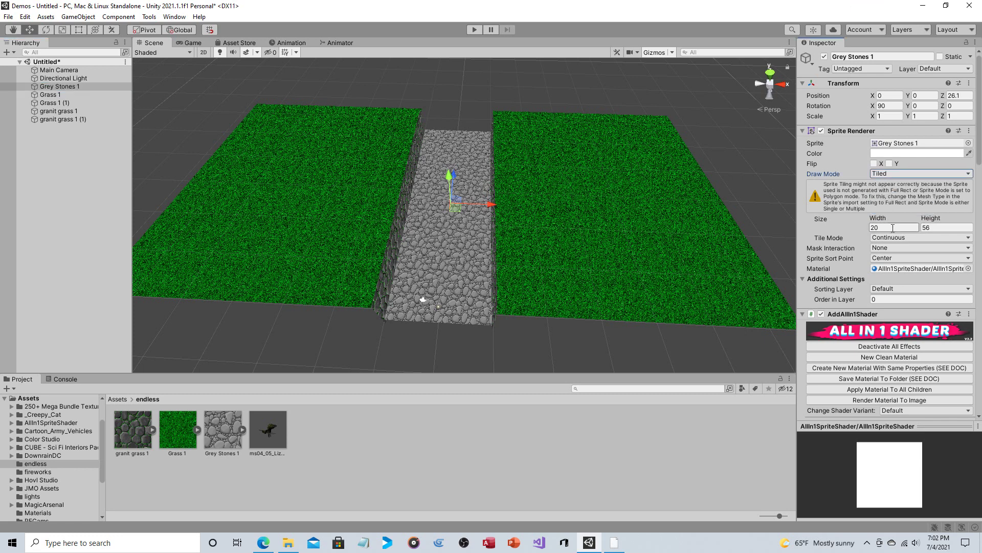
left_click(892, 228)
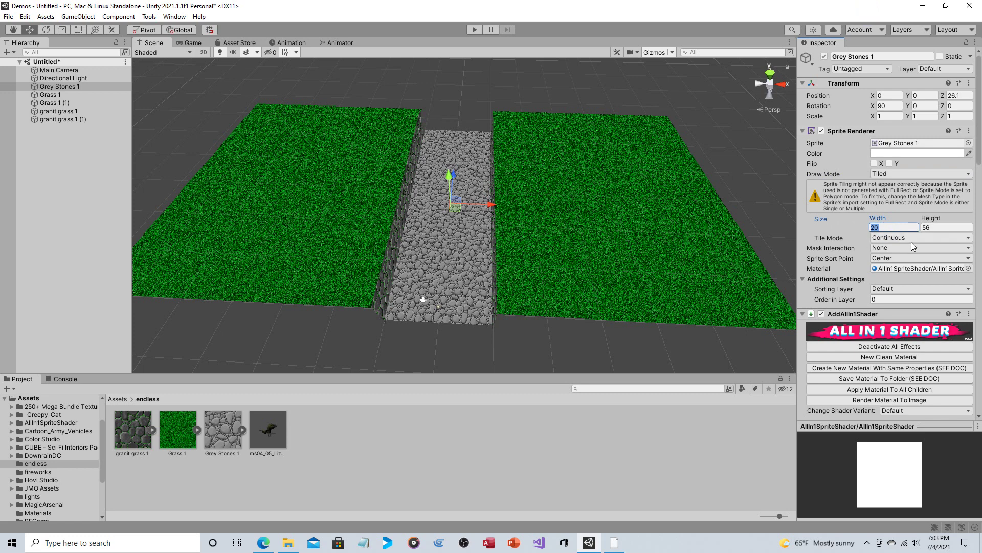
left_click(945, 229)
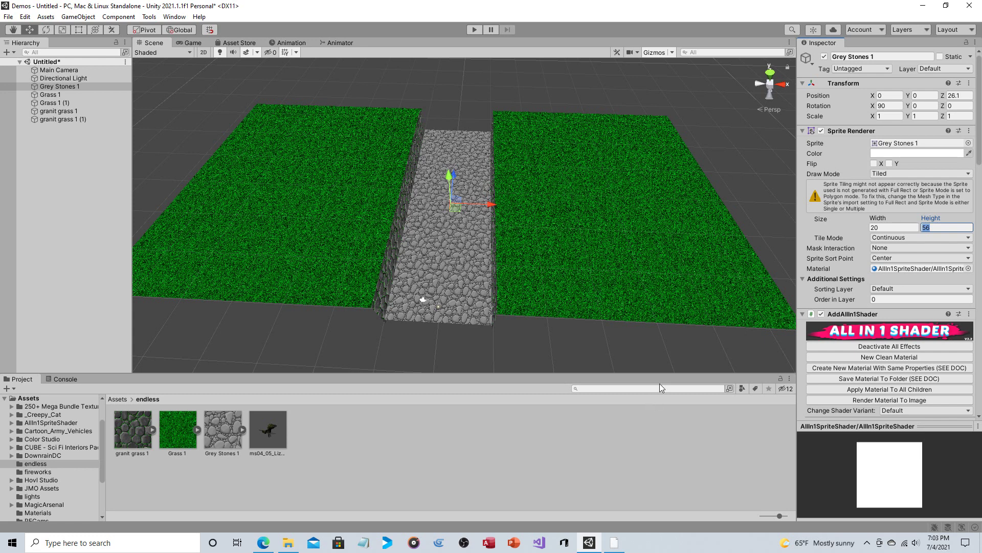
Give the Grey Stones 1 path a new clean All In 1 Sprite Shader material.
left_click(879, 358)
scroll(876, 305, "down", 5)
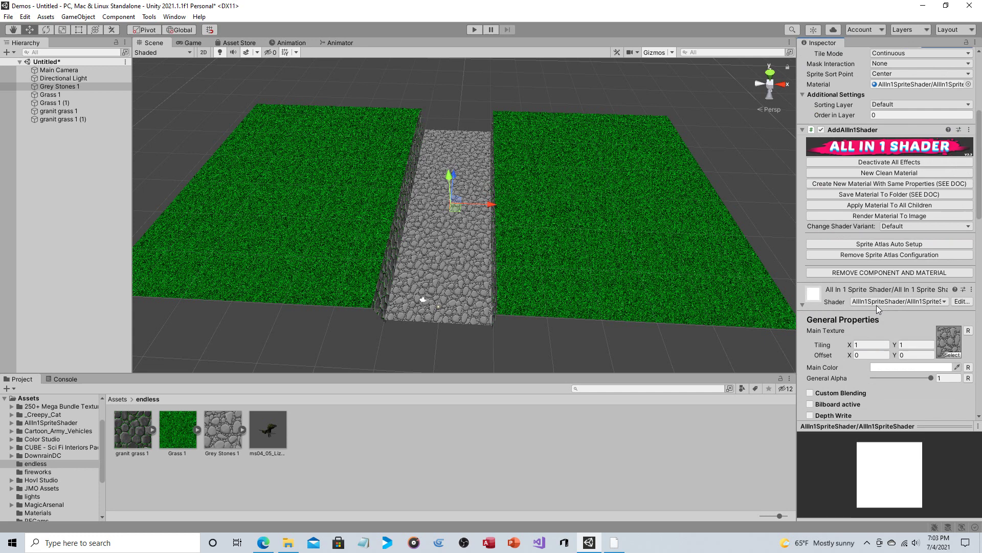
scroll(880, 307, "down", 15)
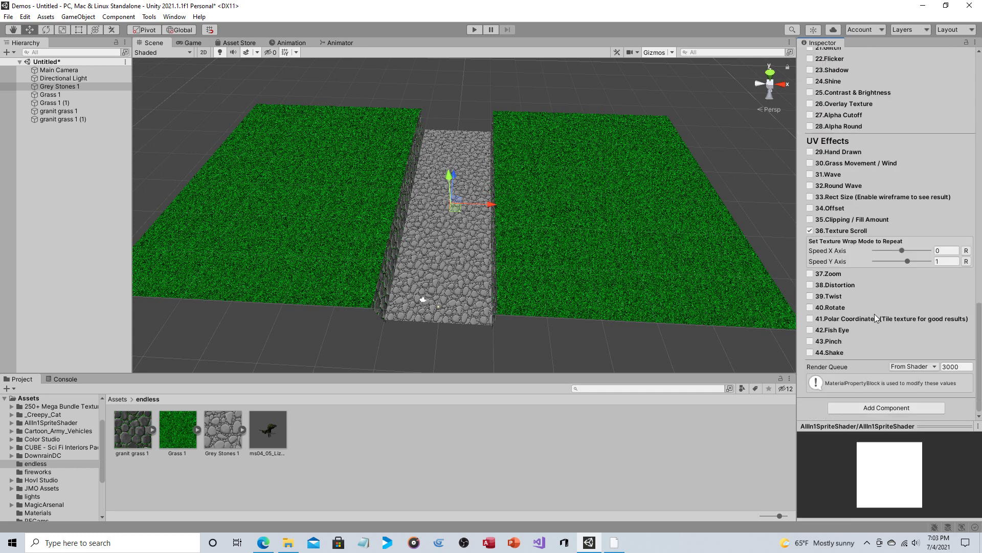
left_click(873, 408)
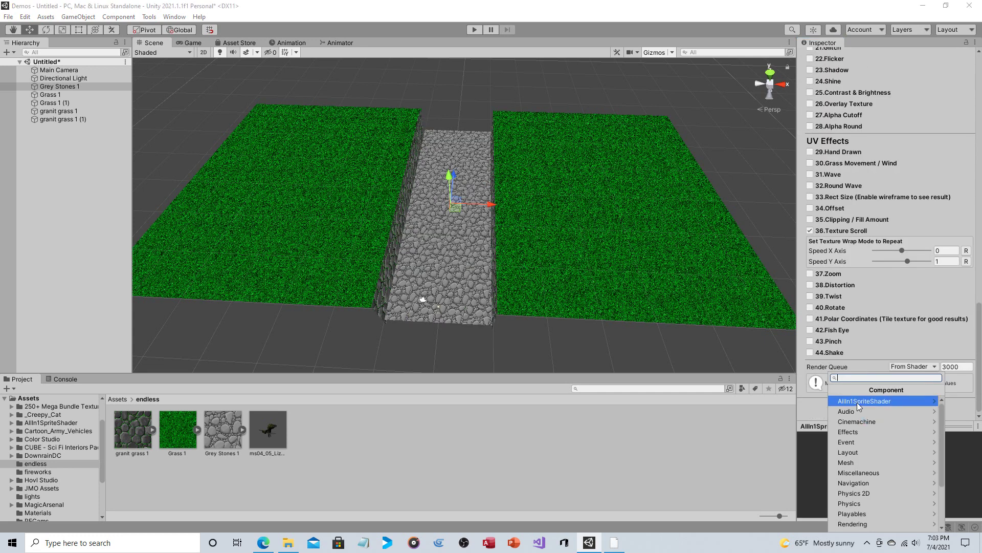
left_click(863, 6)
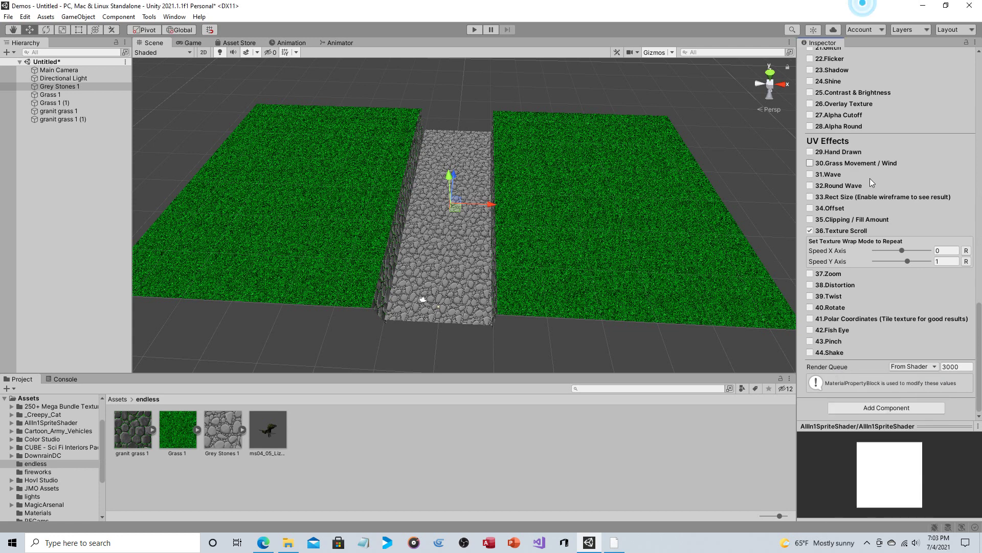
Set the path's Texture Scroll to Speed X Axis 0 and Speed Y Axis 1.
scroll(870, 180, "up", 20)
scroll(882, 226, "up", 3)
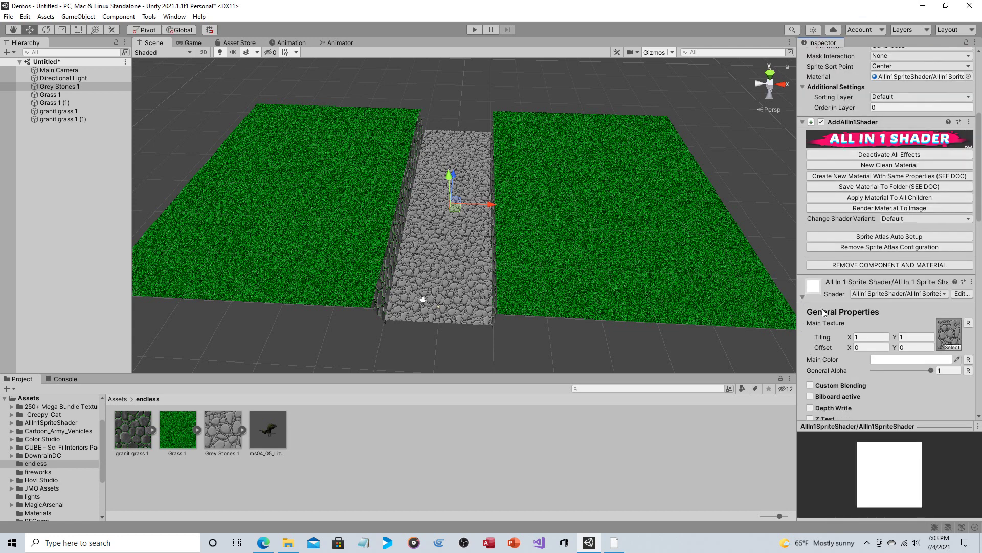
scroll(823, 309, "down", 15)
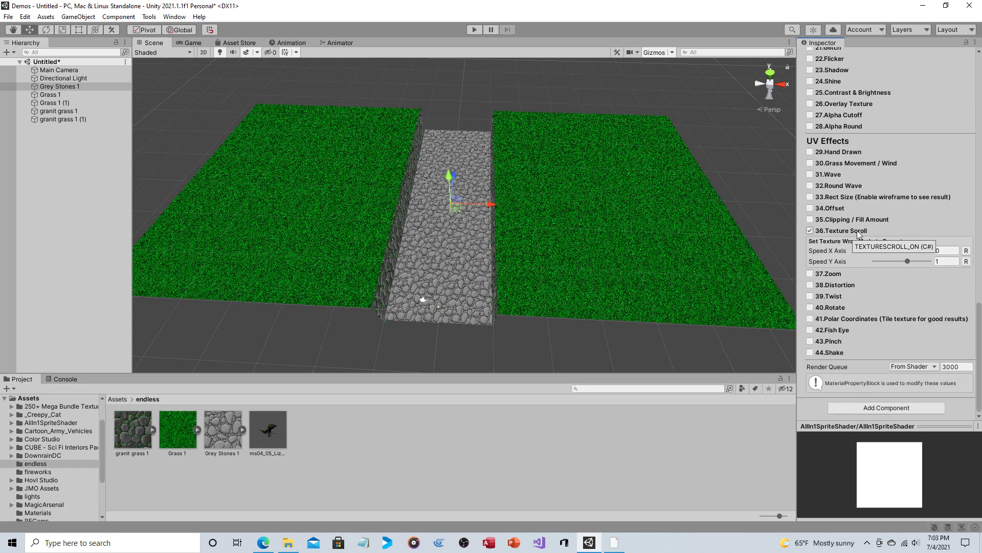
left_click(943, 250)
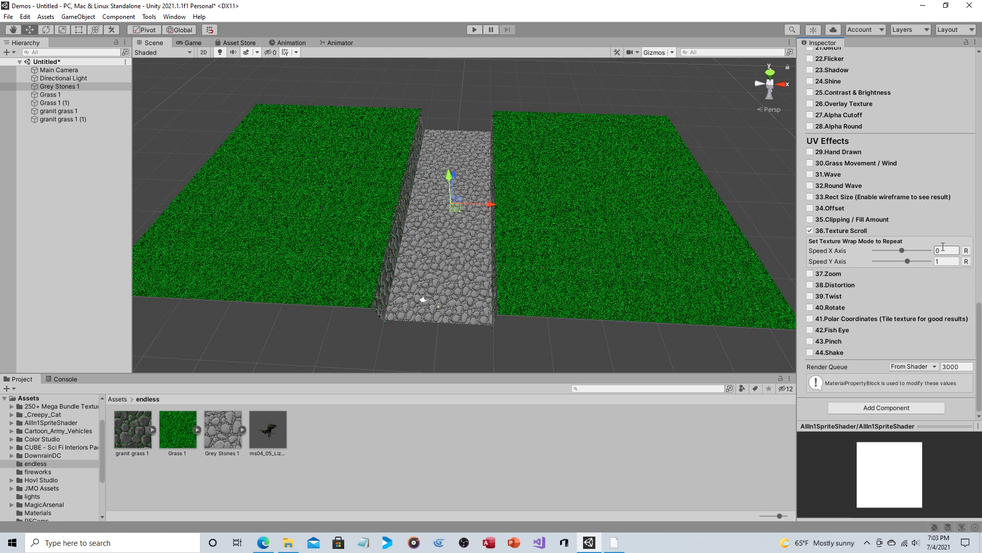
left_click(943, 261)
Orbit along the trench and drag the stone path strip along its length.
left_click_drag(483, 166, 391, 189, "alt")
scroll(428, 212, "up", 3)
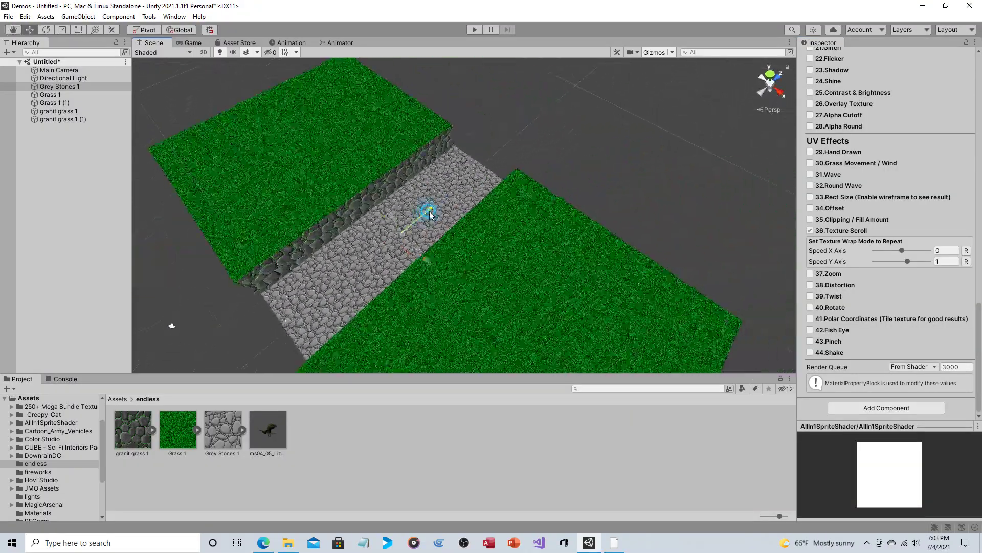
left_click_drag(522, 156, 410, 213)
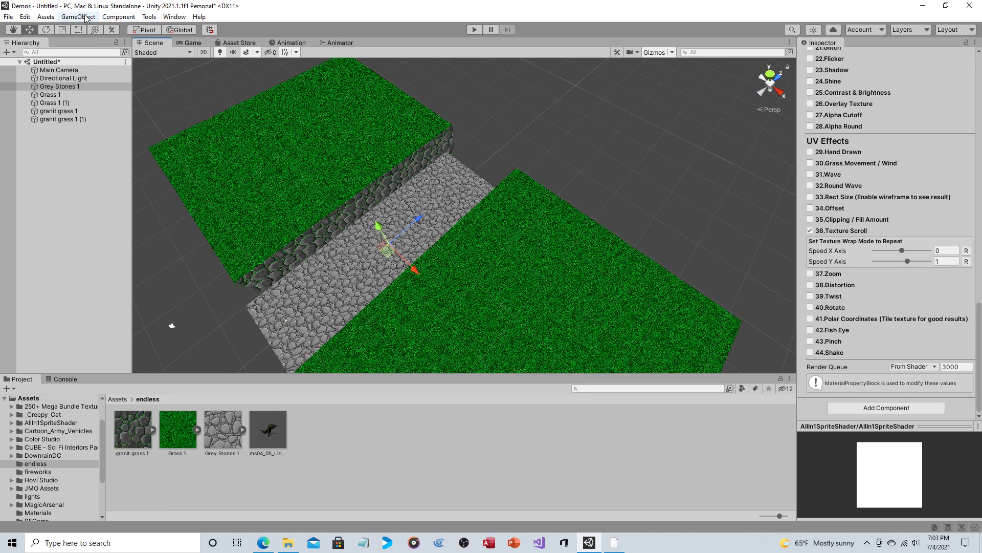
Undo the stone path move with Edit > Undo Move and reframe the trench.
left_click(25, 17)
left_click(32, 28)
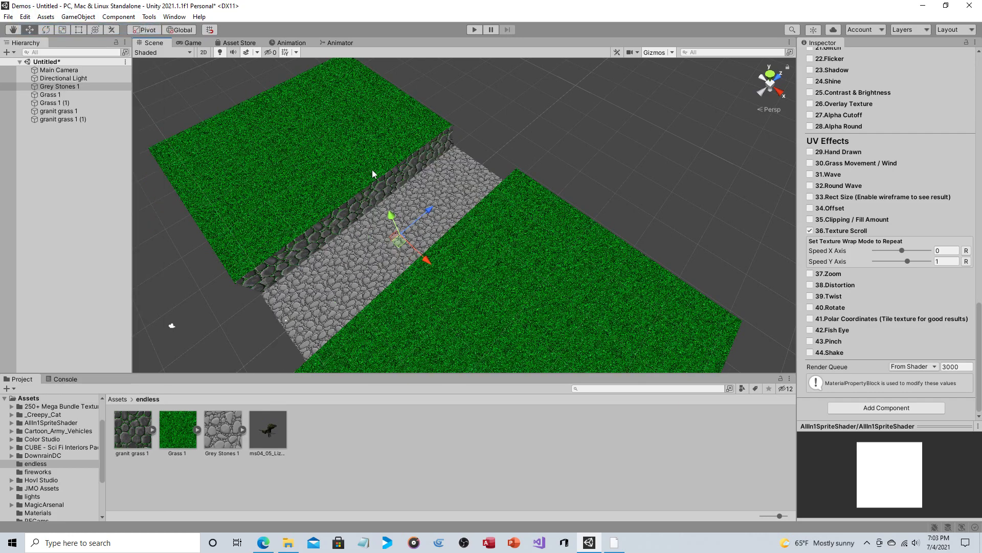
middle_click_drag(372, 170, 521, 104)
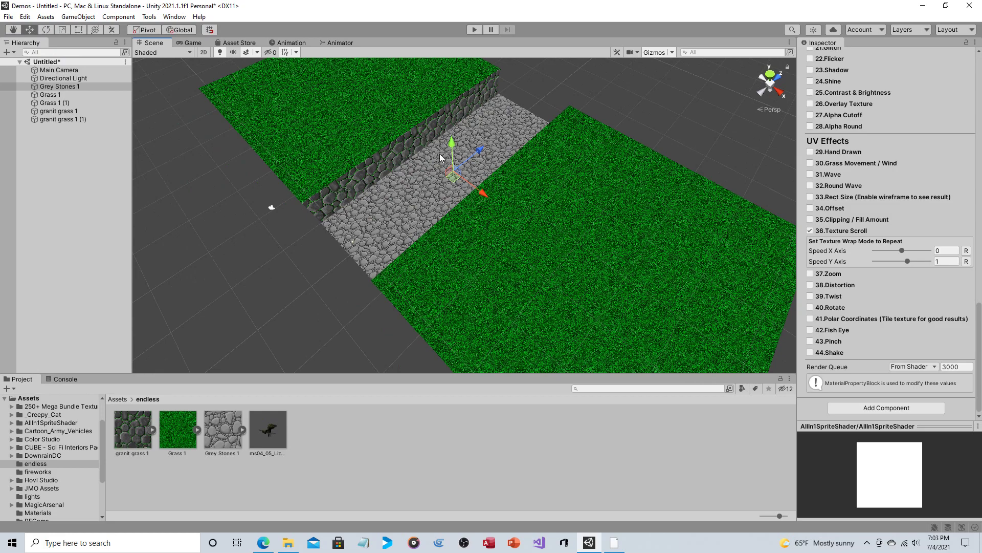
middle_click_drag(436, 193, 455, 197)
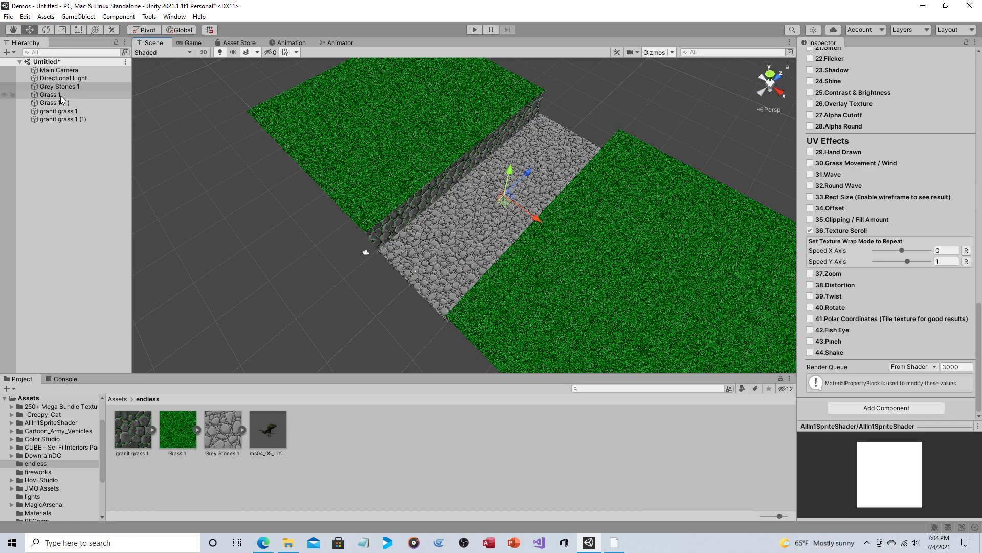
Select the granit grass 1 wall and check its Texture Scroll Speed X Axis of 0.5.
left_click(386, 235)
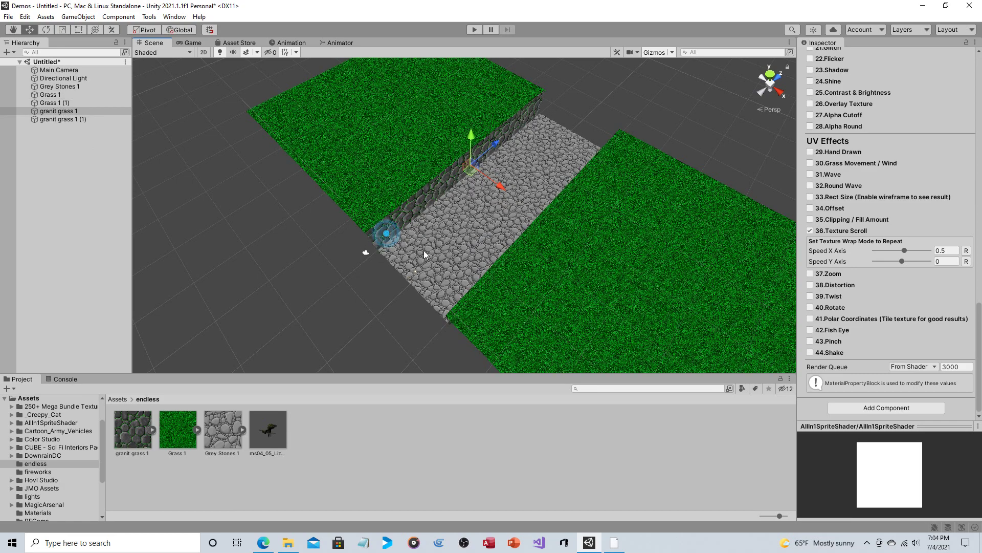
left_click_drag(424, 250, 483, 191, "alt")
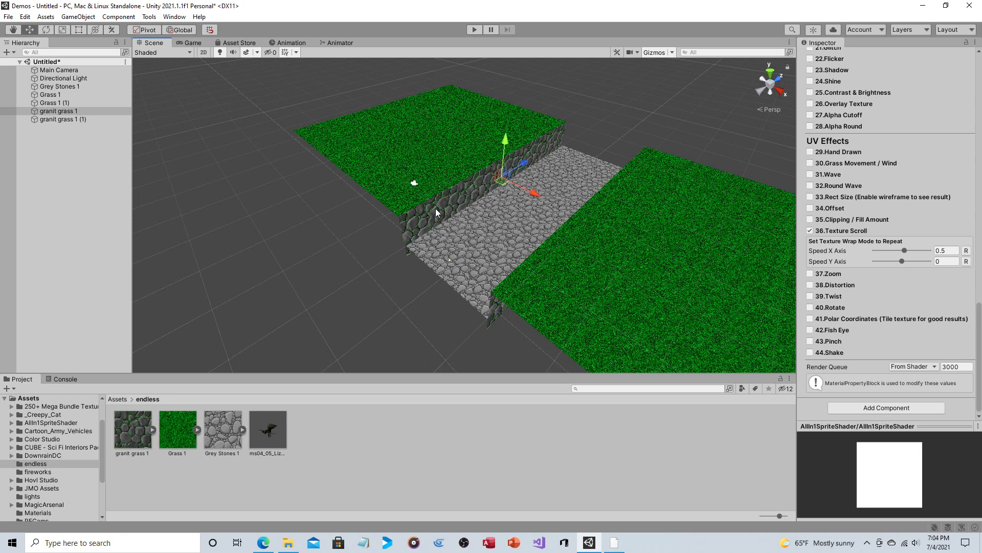
left_click(946, 251)
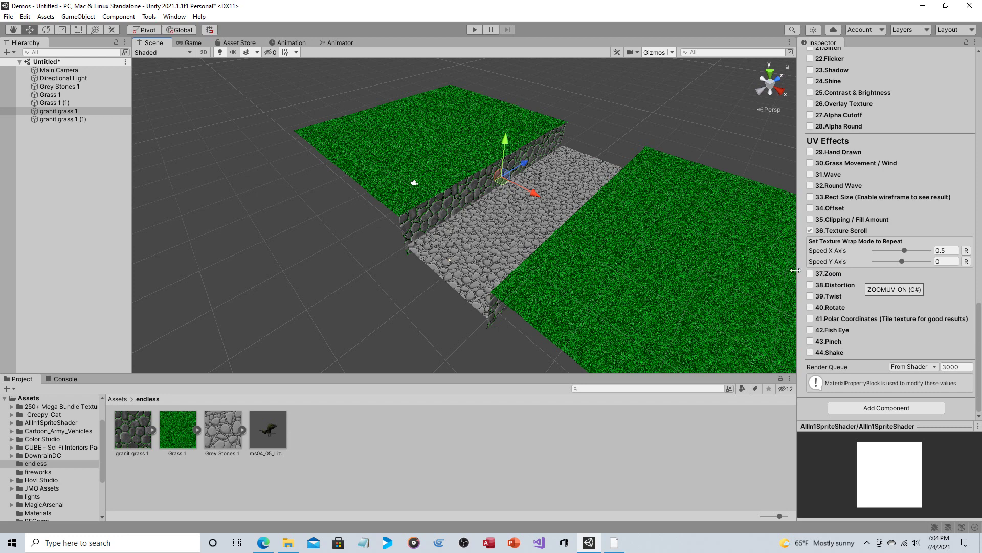
left_click(950, 252)
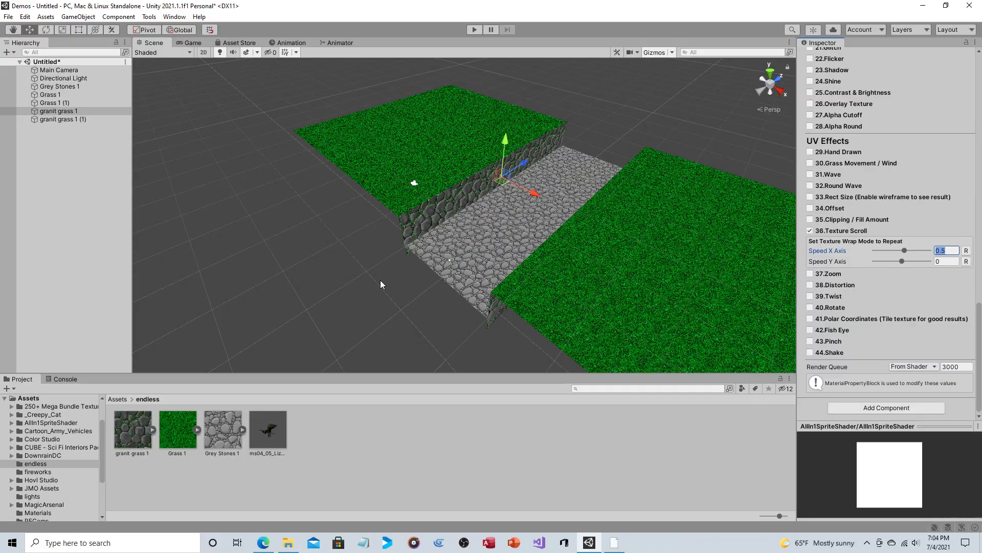
left_click_drag(379, 281, 373, 202, "alt")
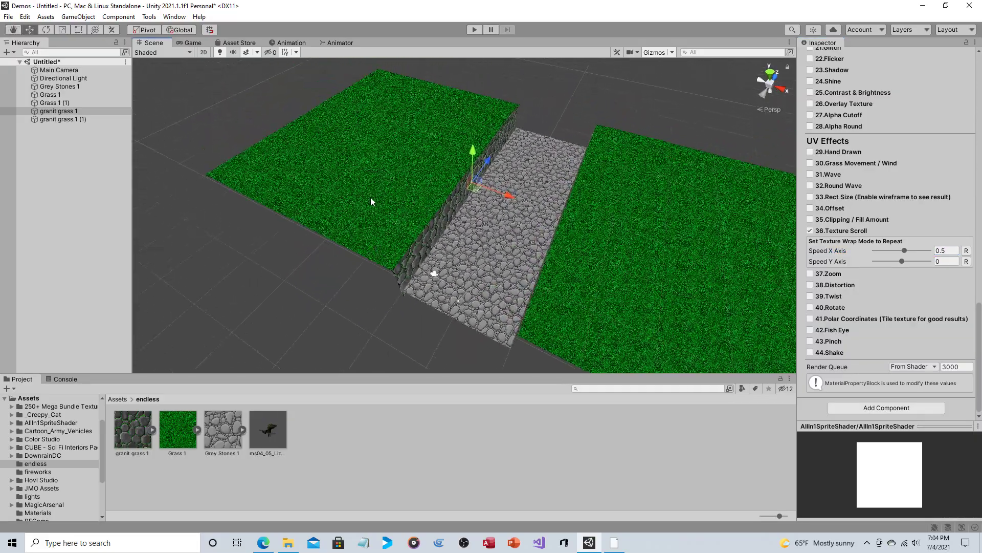
Select Grass 1, keep its Draw Mode Tiled at 48 by 56, and view both grass planes.
left_click(362, 136)
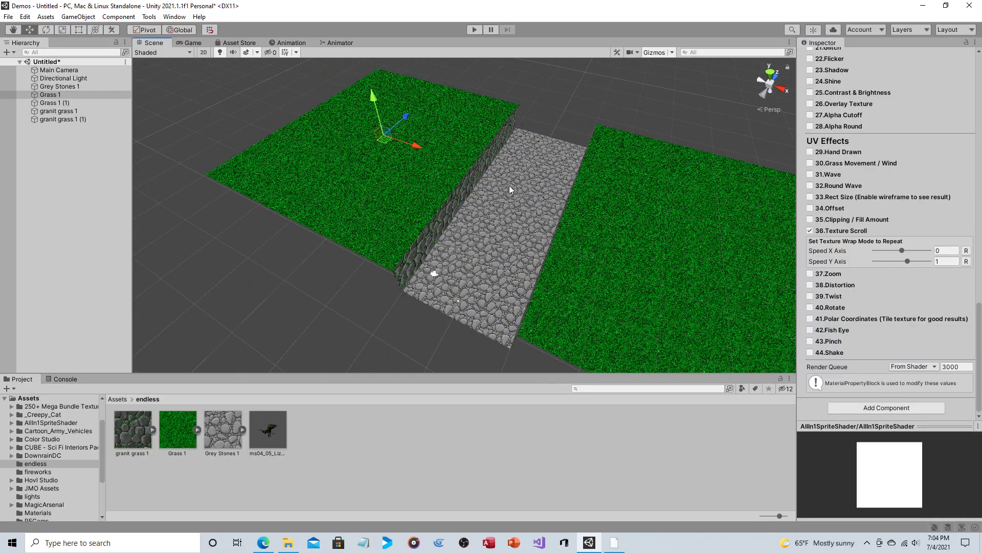
scroll(890, 137, "up", 15)
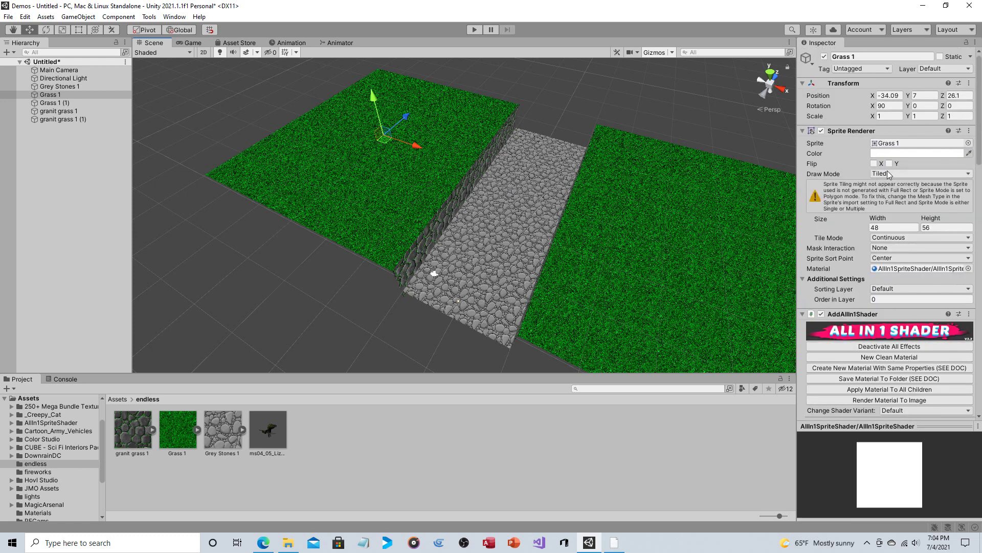
left_click(889, 175)
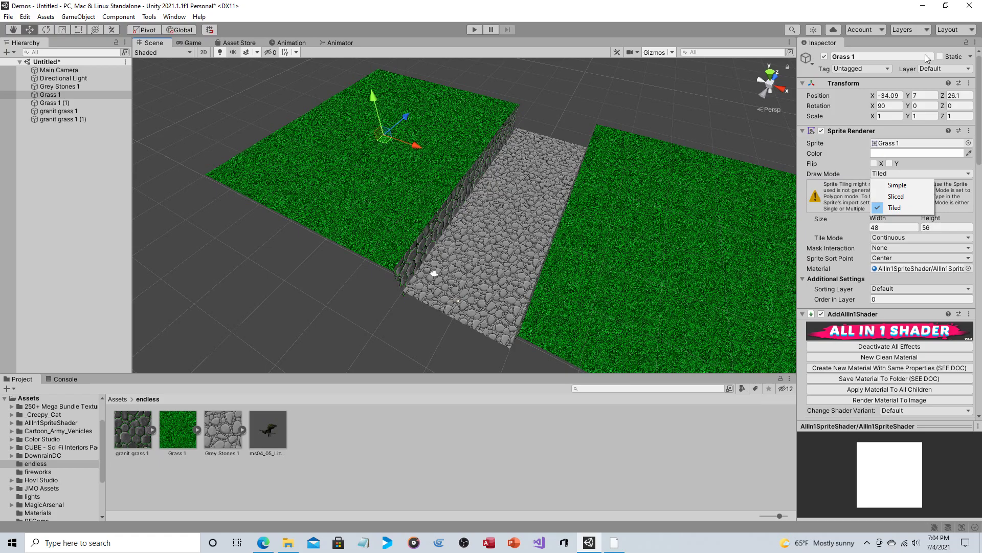
key("Escape")
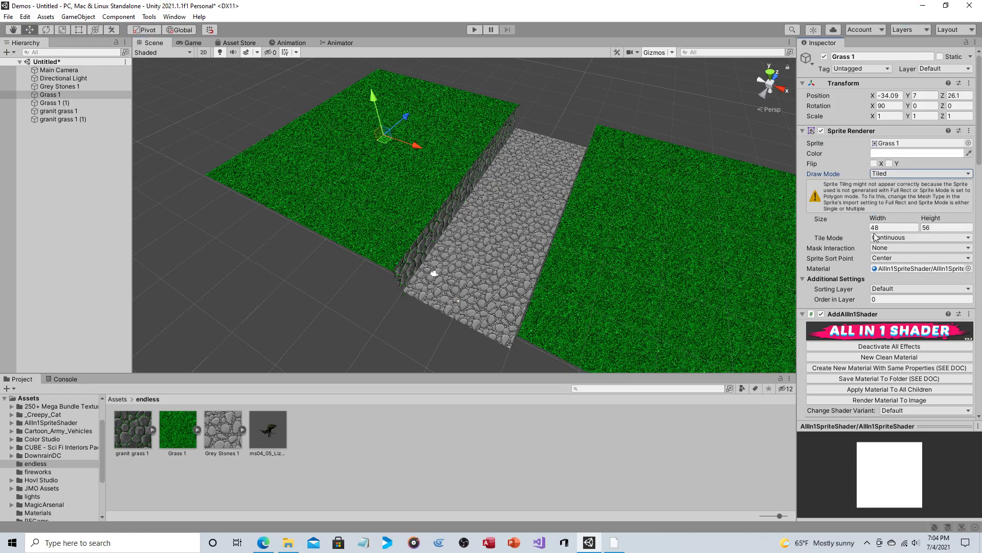
left_click_drag(640, 197, 446, 155, "alt")
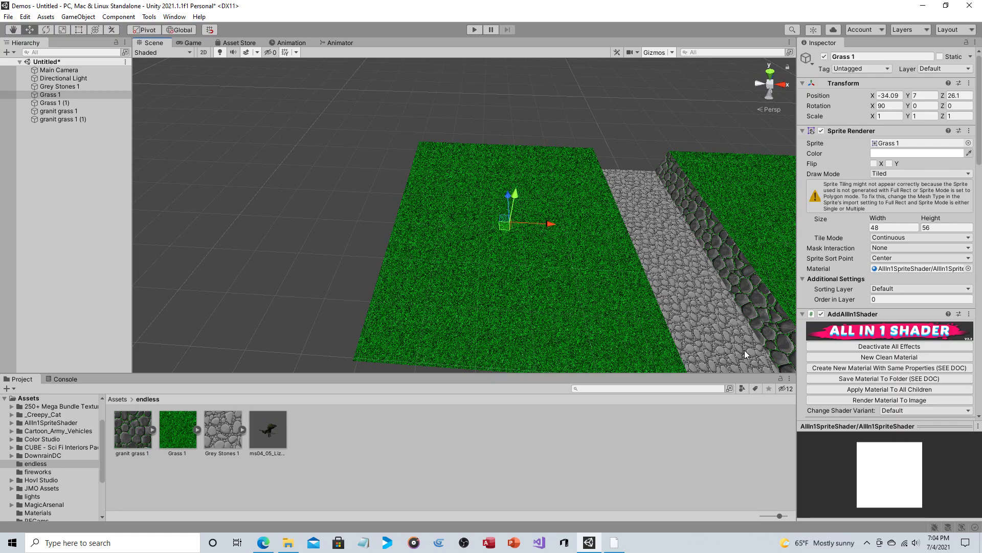
middle_click_drag(686, 133, 589, 101)
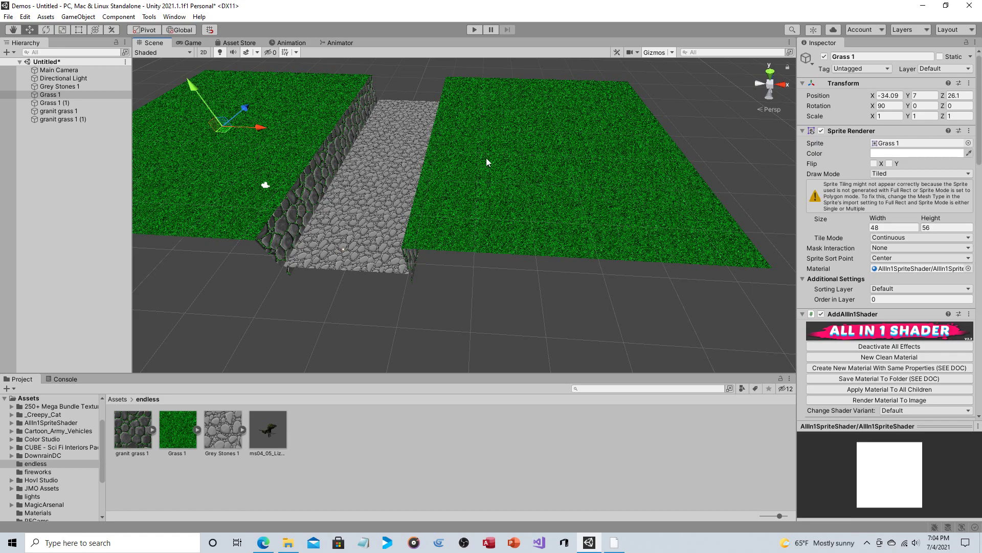
middle_click_drag(504, 143, 530, 163)
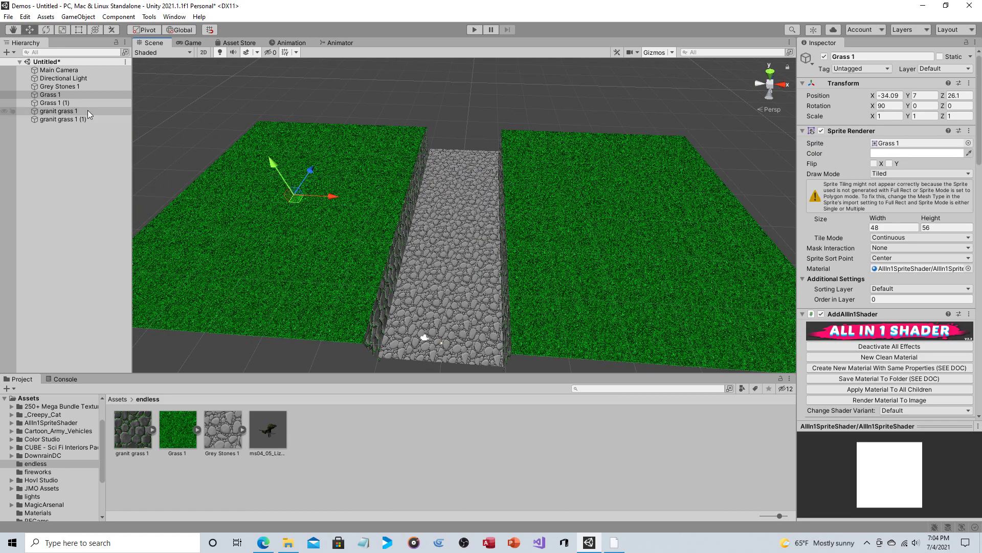
Move the Hierarchy selection from Grey Stones 1 down to the second wall, granit grass 1 (1).
left_click(72, 86)
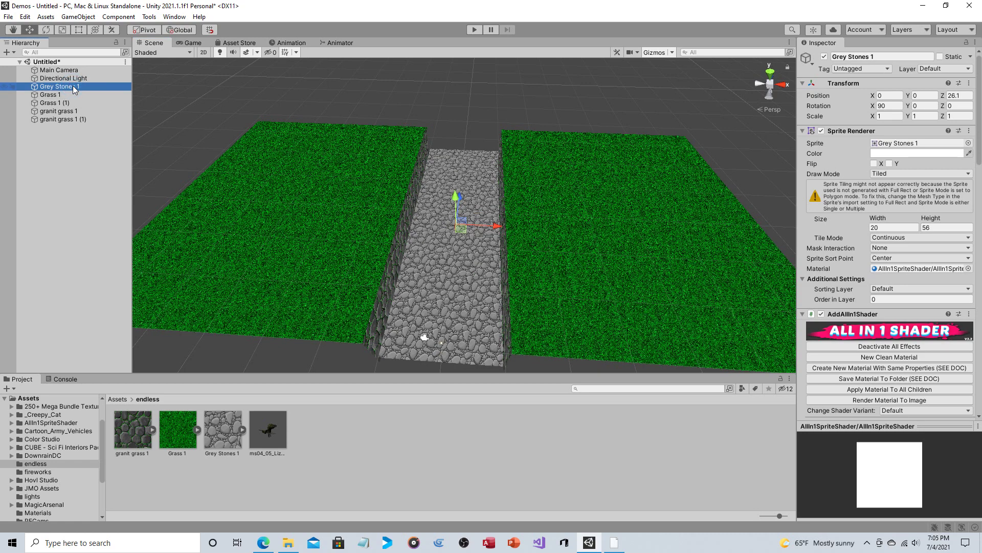
key("Down")
key("Down")
key("Down")
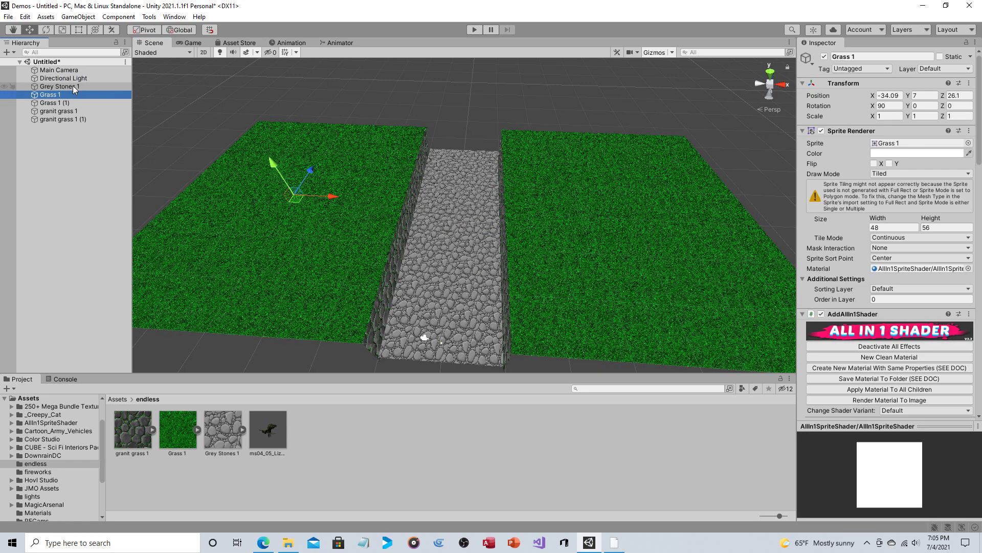
key("Down")
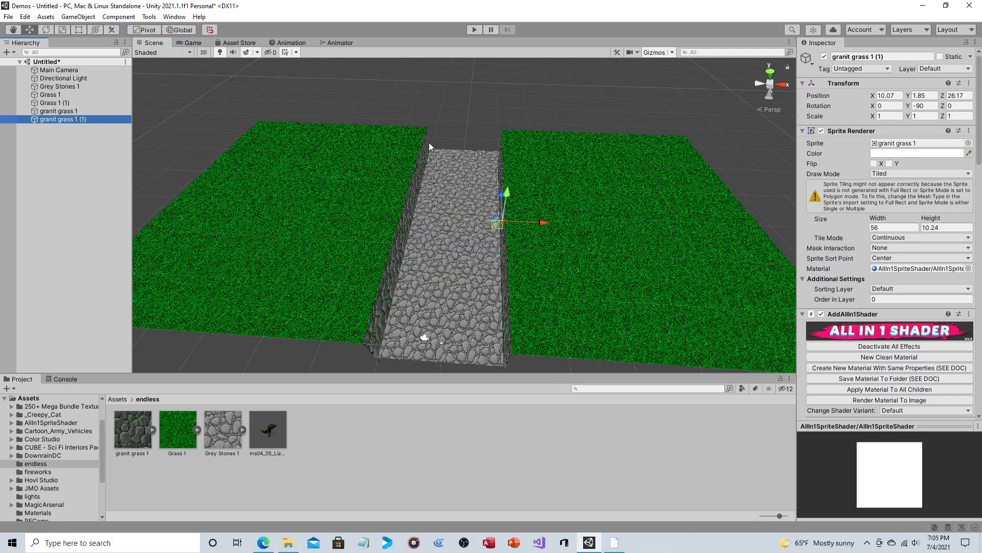
right_click_drag(511, 120, 454, 245)
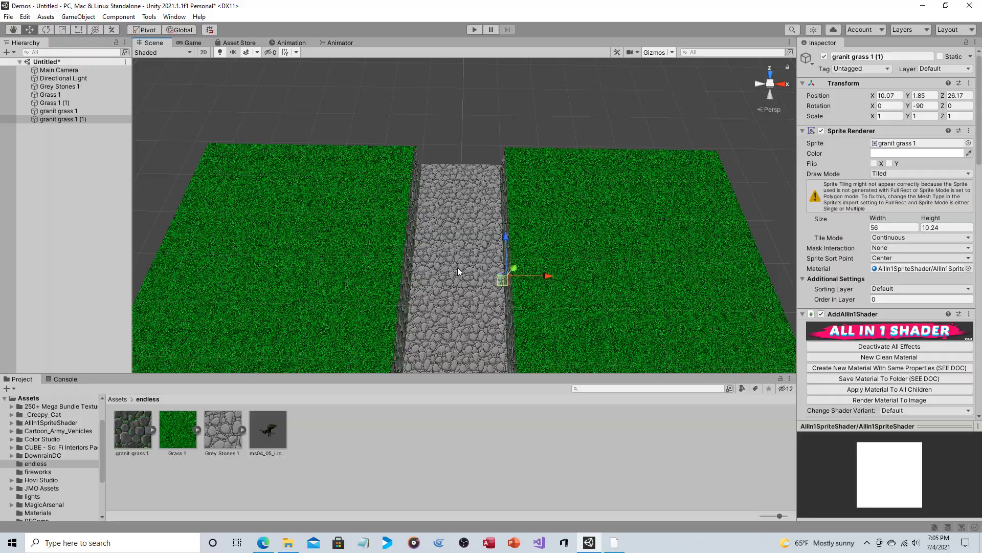
middle_click_drag(546, 297, 544, 272)
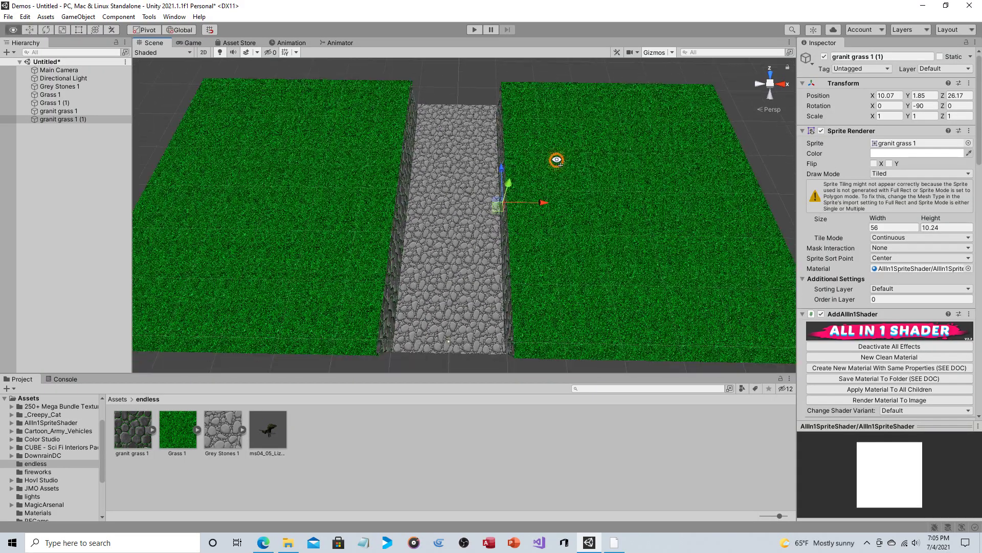
right_click_drag(557, 169, 557, 139)
left_click_drag(558, 149, 561, 168, "alt")
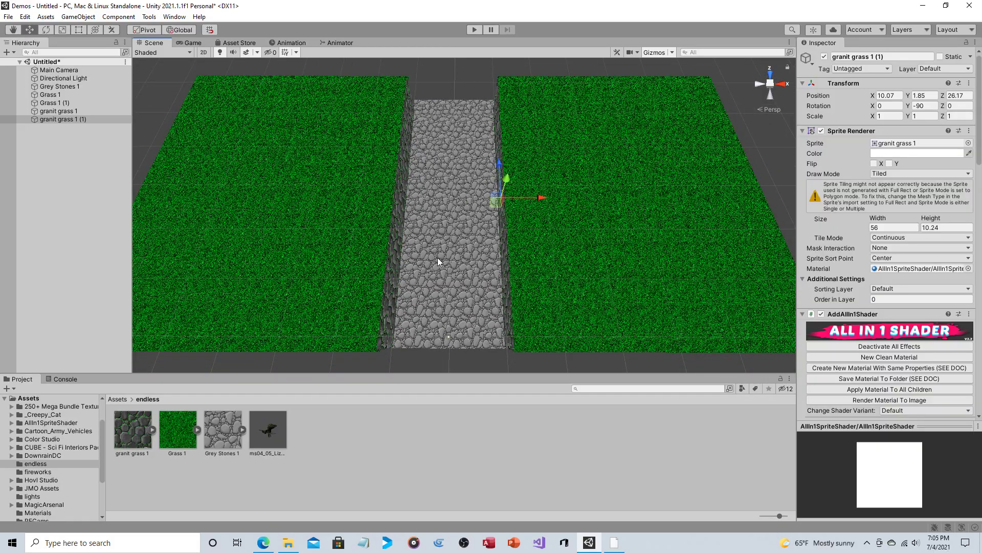
left_click_drag(438, 258, 409, 178, "alt")
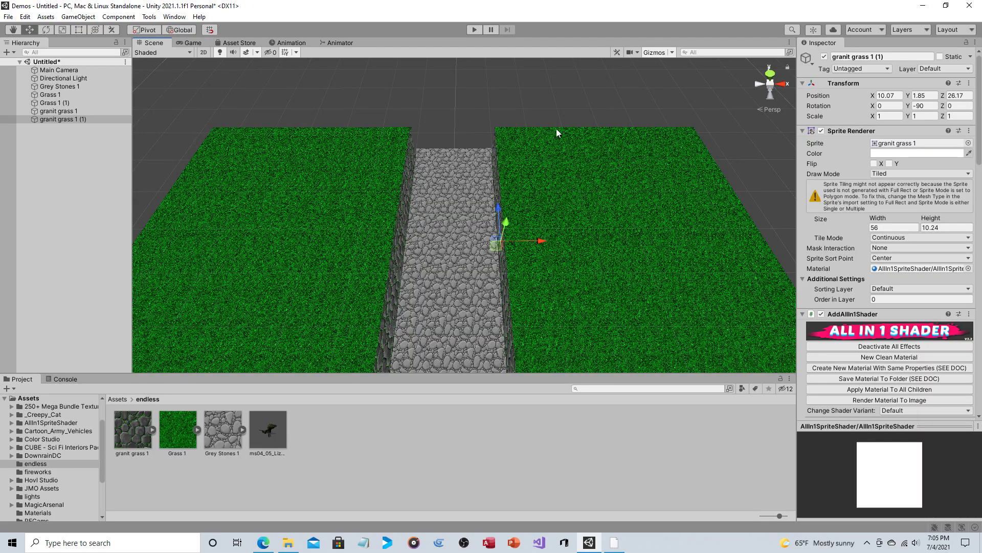
left_click_drag(565, 132, 561, 121, "alt")
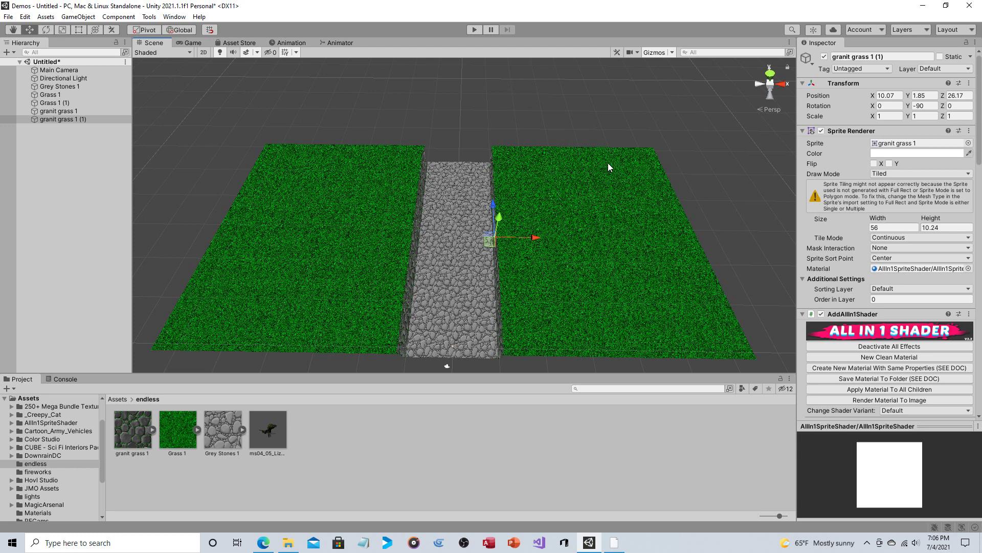
right_click_drag(608, 163, 585, 195)
scroll(622, 186, "up", 3)
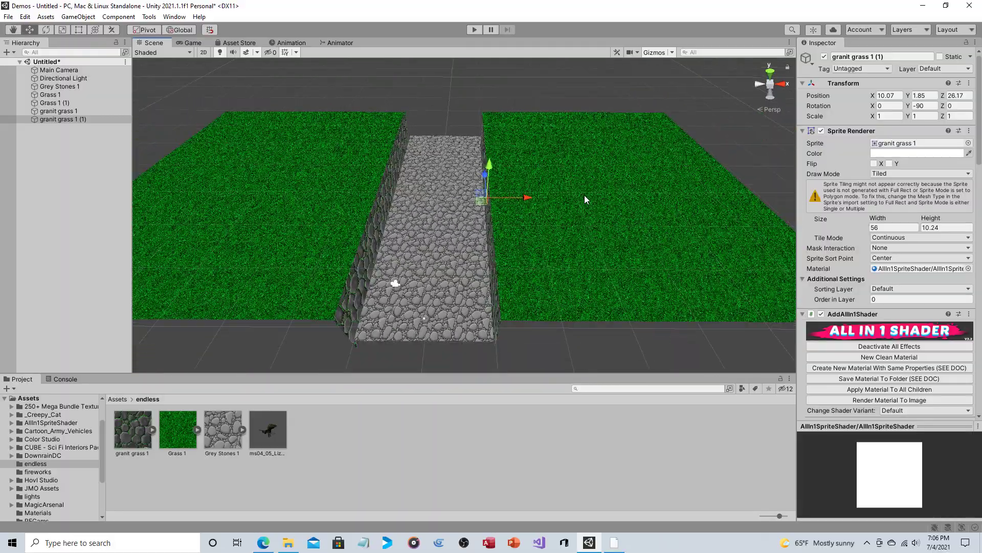
key("Left")
key("Down")
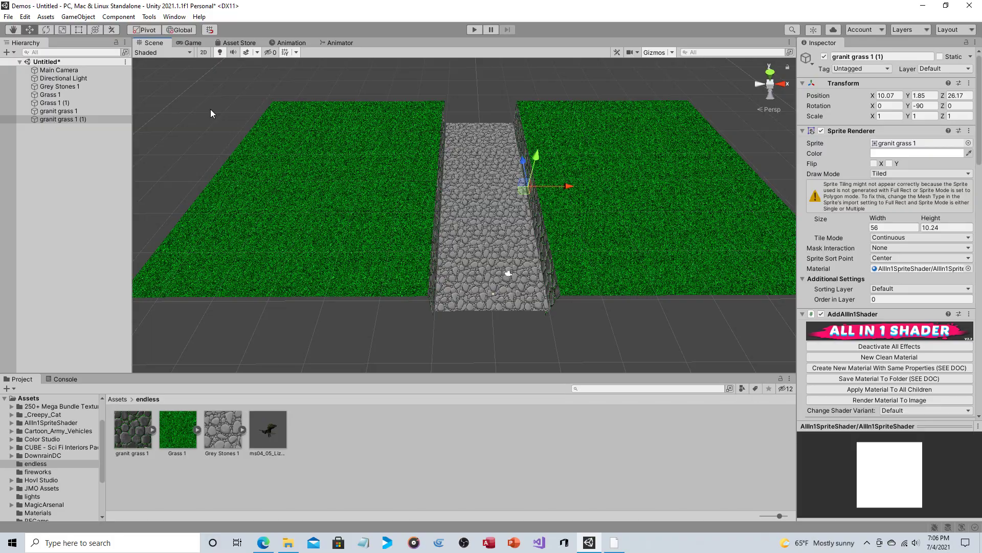
left_click_drag(364, 120, 461, 97, "alt")
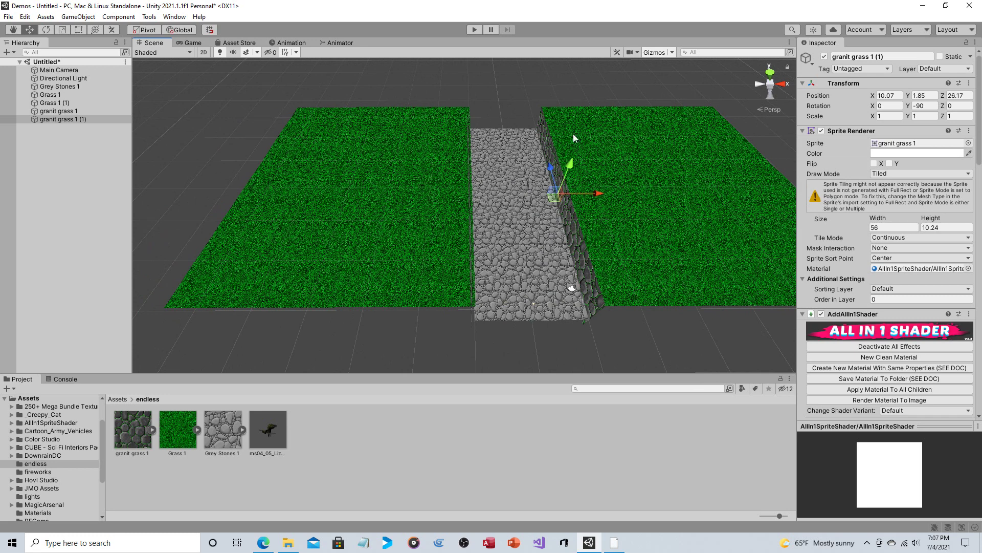